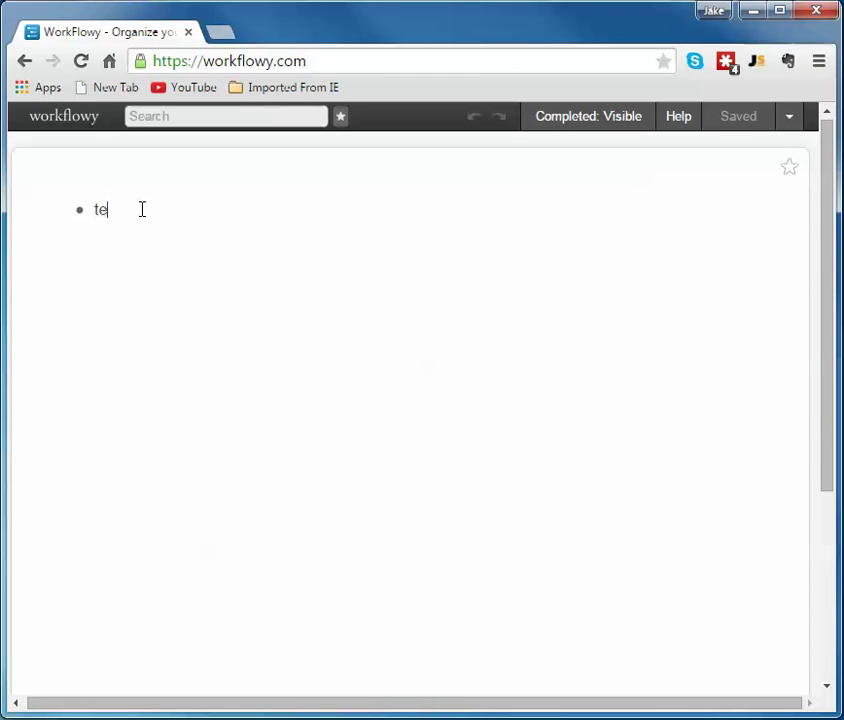
key("BackSpace")
key("BackSpace")
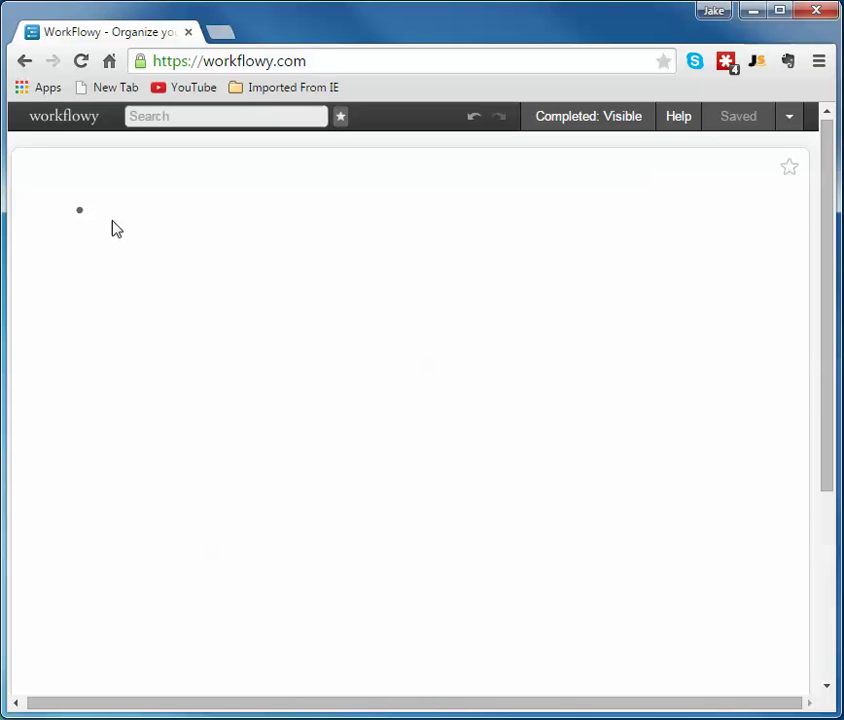
Type 'Launch a Product' as the top bullet and zoom into it as its own page.
type("aunch a Por")
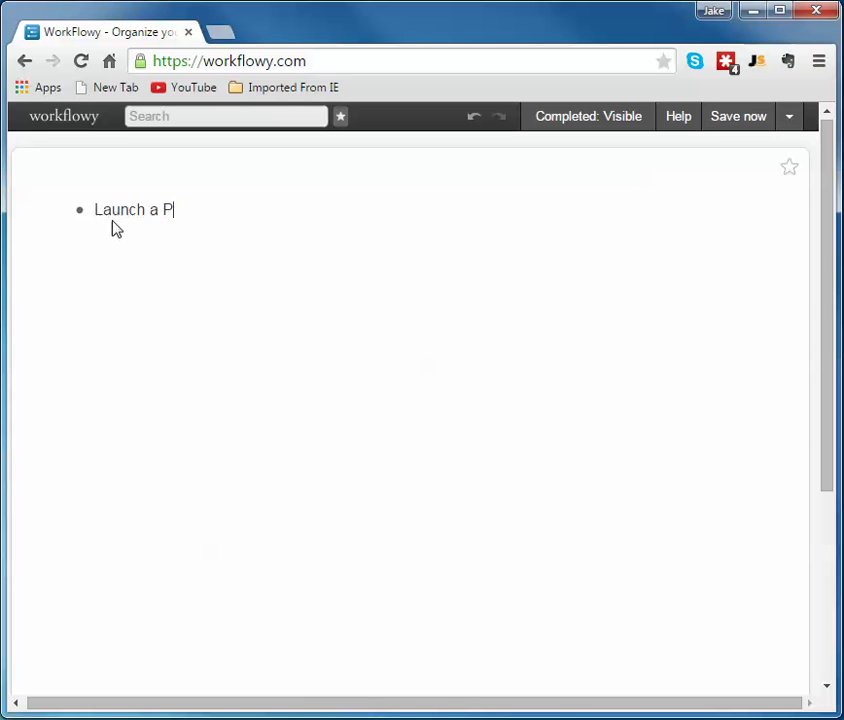
key("BackSpace")
type("rodu")
key("BackSpace")
type("c")
type("uc")
key("BackSpace")
key("BackSpace")
key("BackSpace")
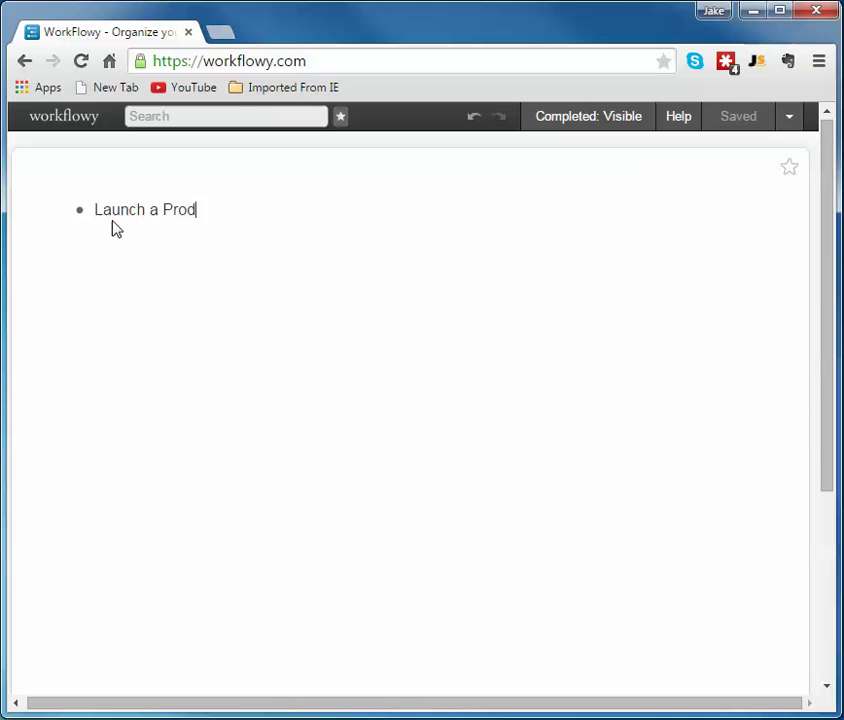
type("uct")
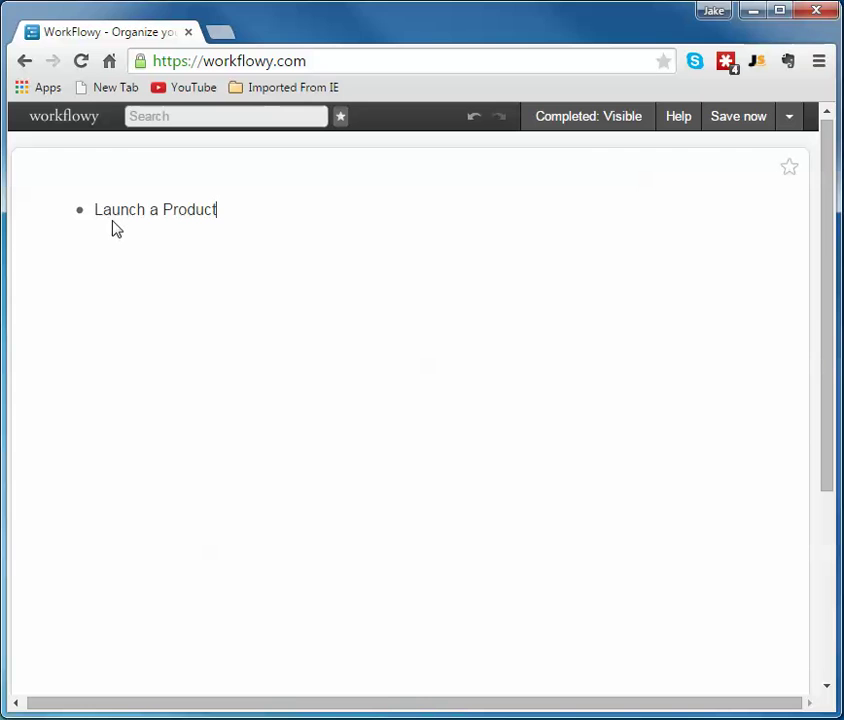
key("Return")
key("BackSpace")
left_click(80, 212)
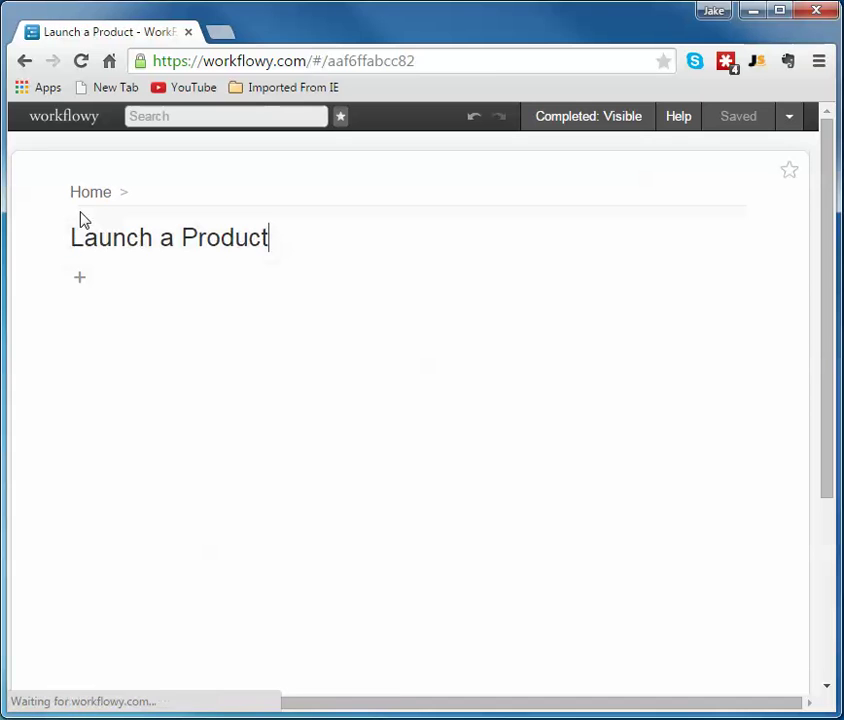
Add 'Research using AmaSuite 4.0' as the first task under Launch a Product.
left_click(108, 277)
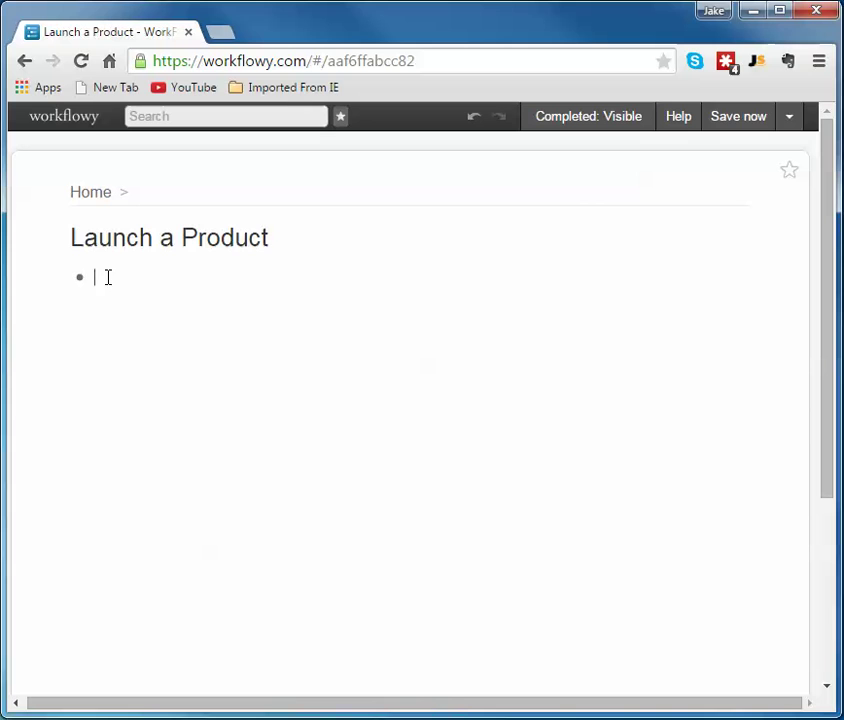
type("Research using Ama")
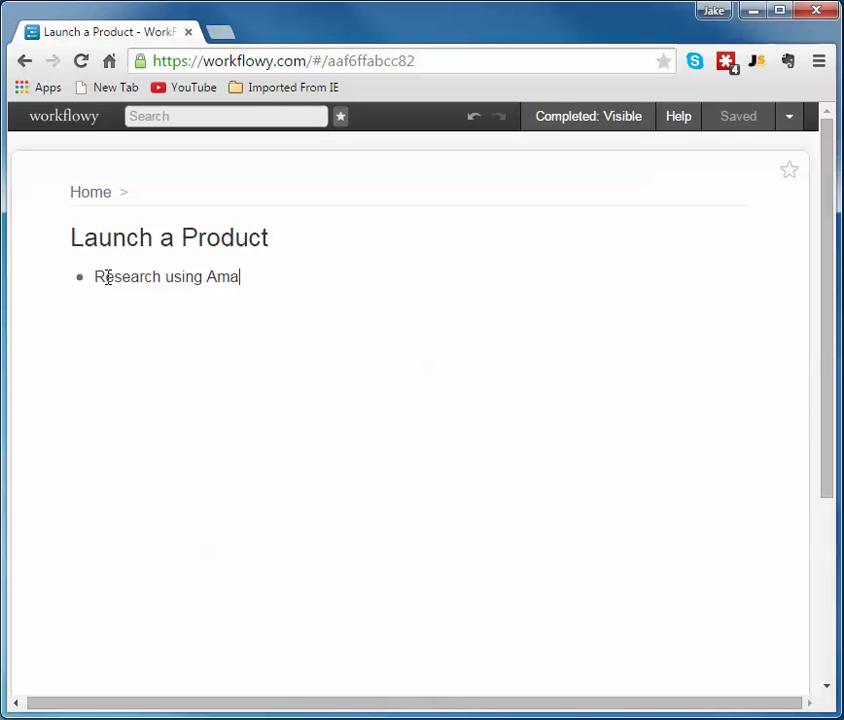
type("us")
key("BackSpace")
key("BackSpace")
type("s")
key("BackSpace")
type("Suite")
type(" e")
key("BackSpace")
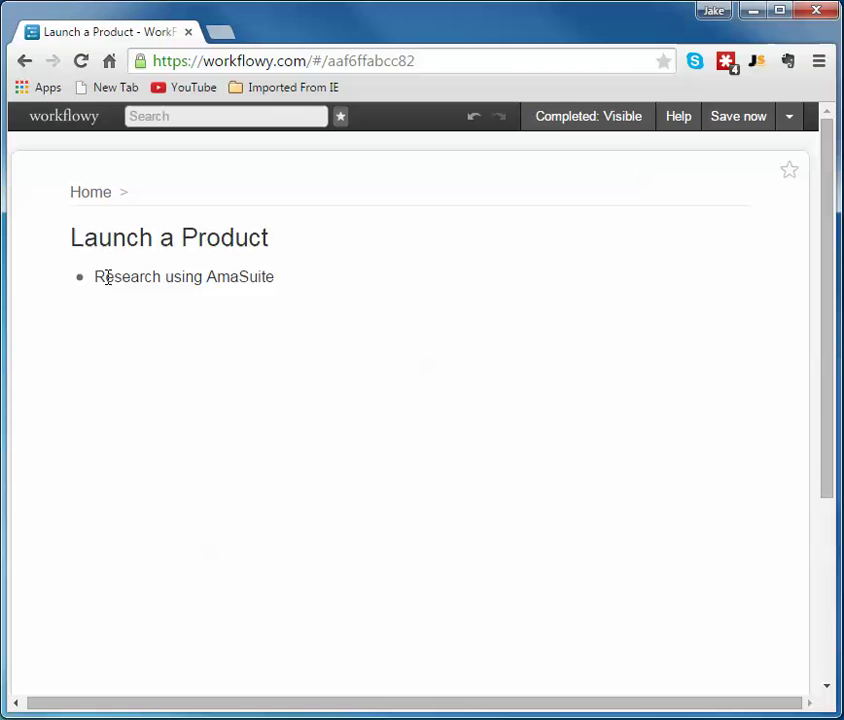
type("4.0")
Add 'Peruse Amazon' as the second task.
key("Return")
type("Purs")
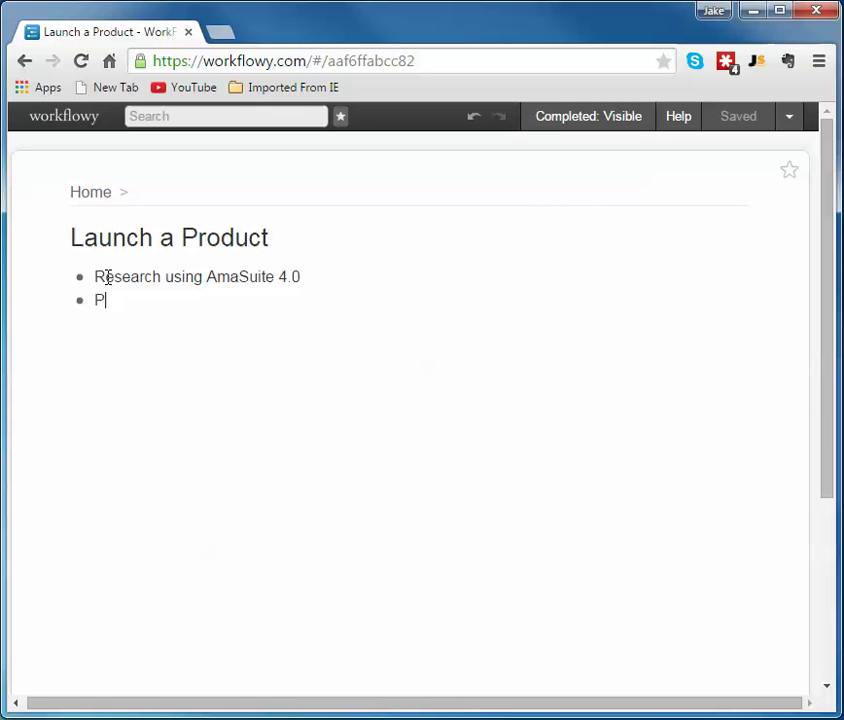
key("BackSpace")
type("ue")
key("BackSpace")
key("BackSpace")
key("BackSpace")
key("BackSpace")
type("eruse AMazo")
key("BackSpace")
key("BackSpace")
key("BackSpace")
key("BackSpace")
key("BackSpace")
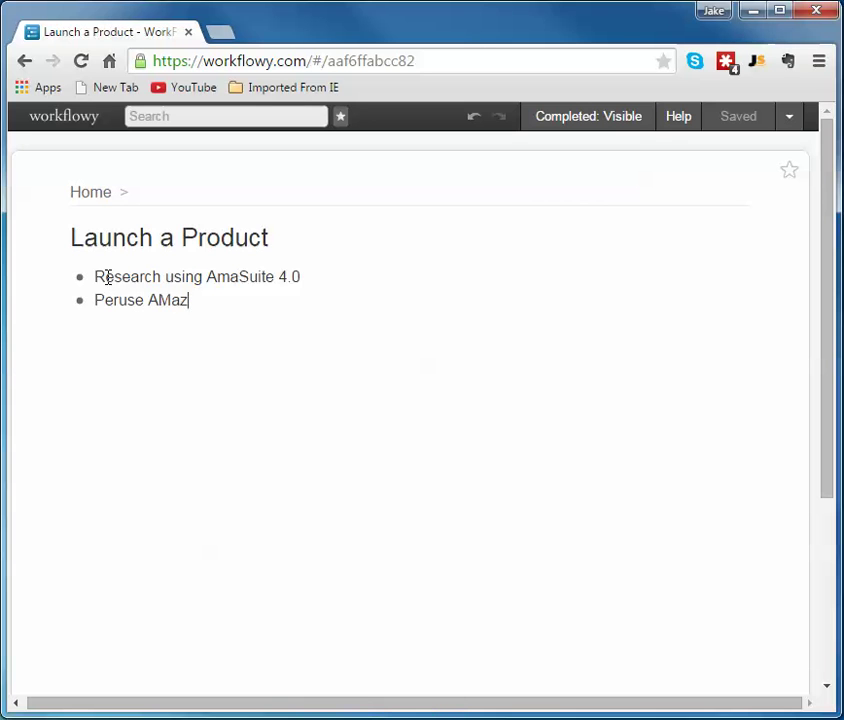
type("Ma")
key("BackSpace")
key("BackSpace")
type("Amazon")
Add 'Check out Alibaba' and 'Watch Shark Tank', then zoom into the AmaSuite task.
key("Return")
type("Check o")
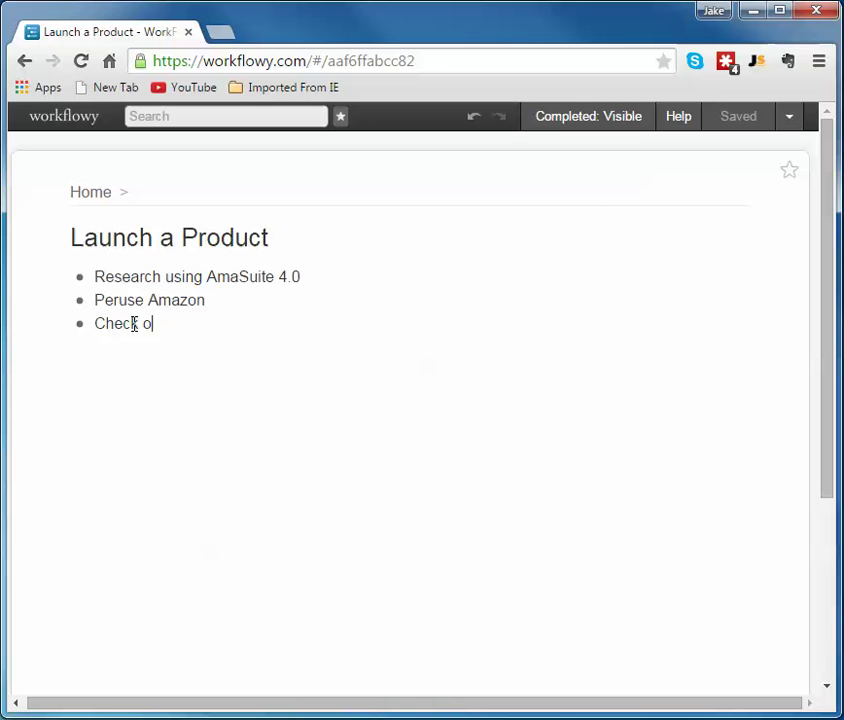
type("ut Alic")
key("BackSpace")
type("baba")
key("Return")
type("Wa")
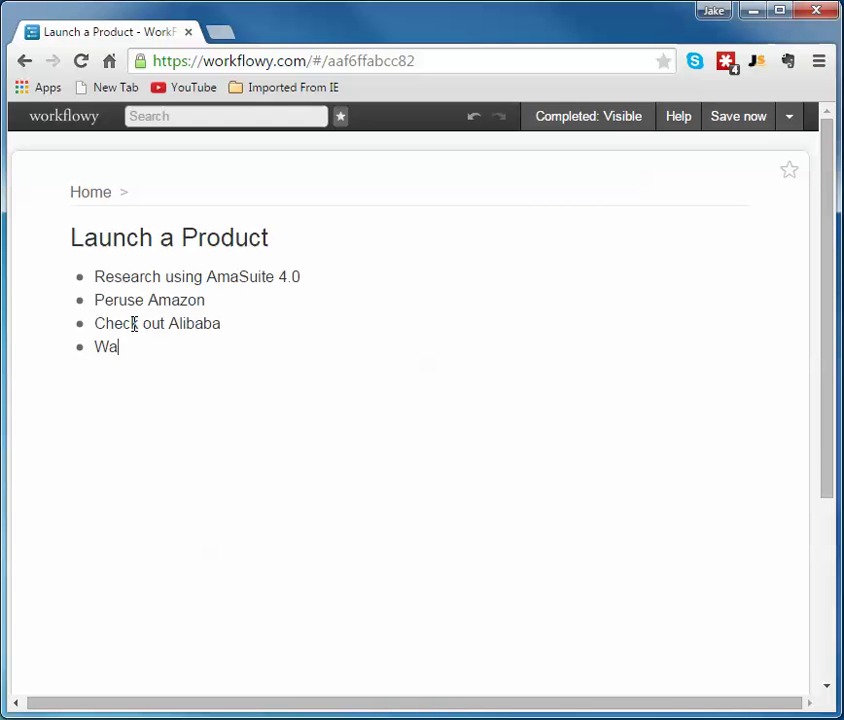
type("tch Shark")
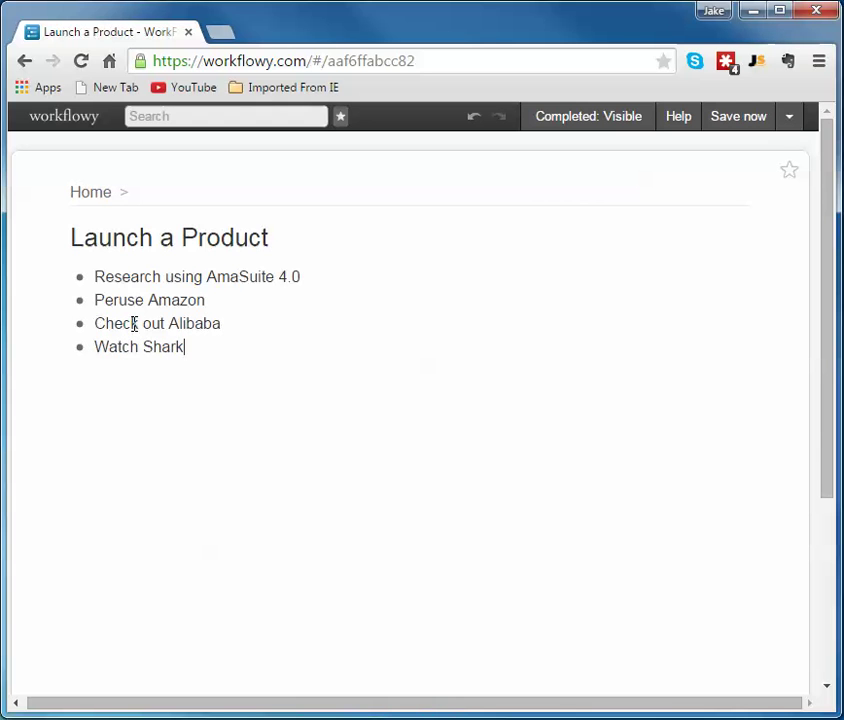
type(" Tank")
left_click(80, 279)
Add sub-items 'Use Azon Top 100' and 'Set up filters' under the AmaSuite task.
left_click(121, 285)
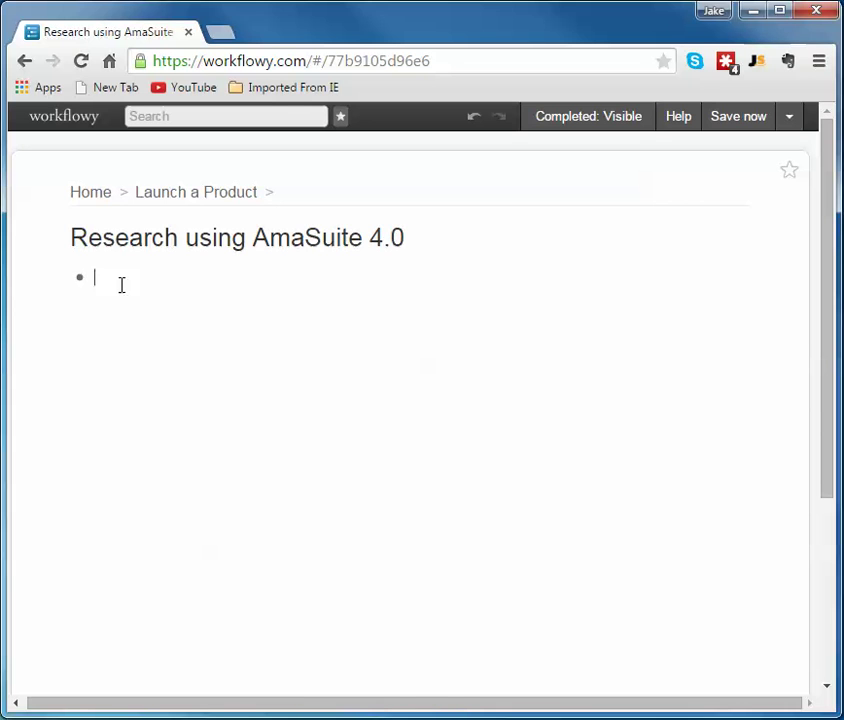
type("Wat")
key("BackSpace")
key("BackSpace")
key("BackSpace")
type("Use Azon Top 1")
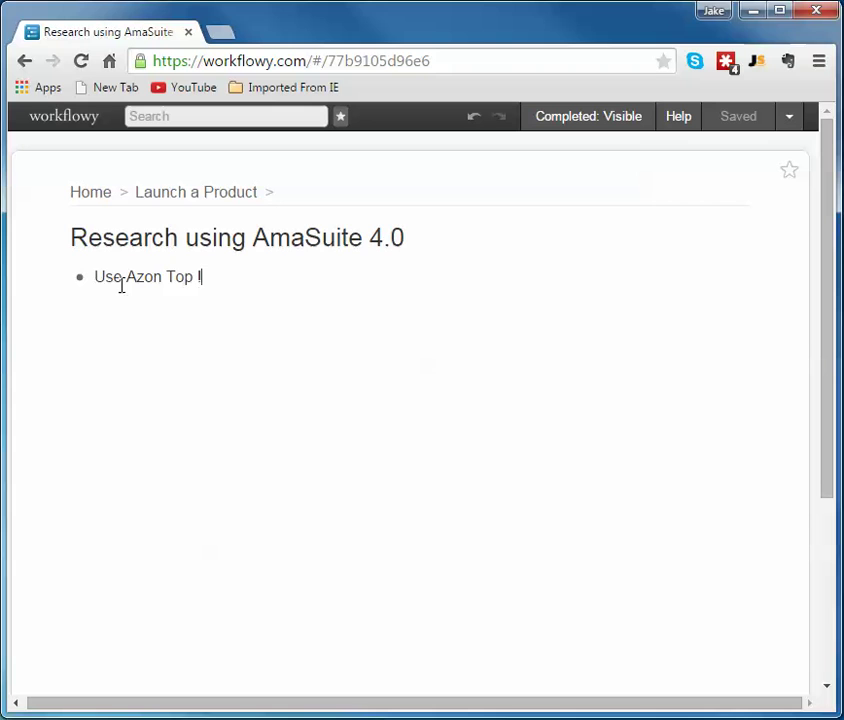
key("BackSpace")
type("100")
key("Return")
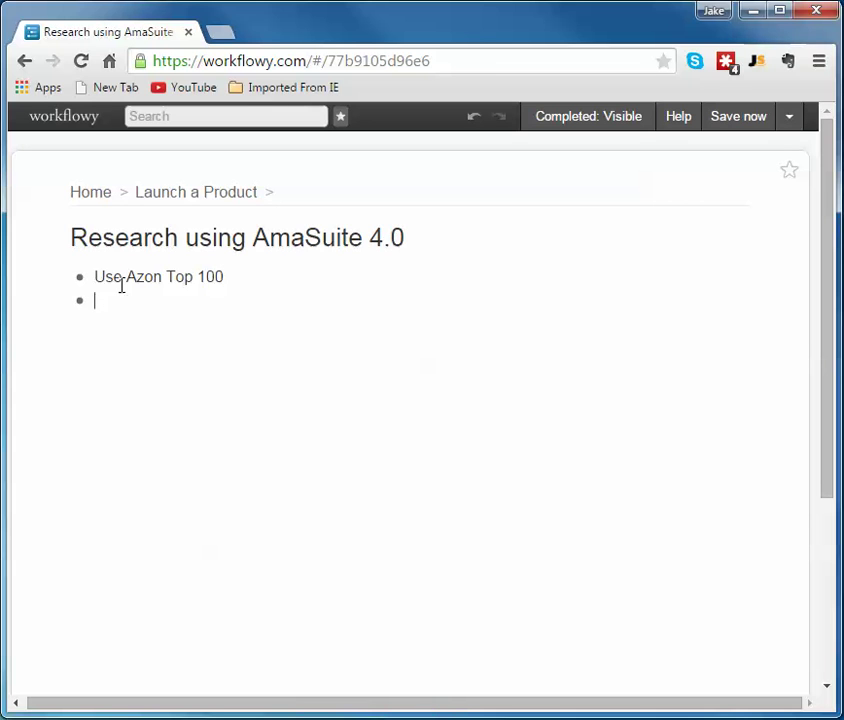
type("Set up")
type(" pr")
key("BackSpace")
key("BackSpace")
type("f ilters")
Add the third sub-item 'Run down 3 sub-categories in Health & Beauty'.
key("Return")
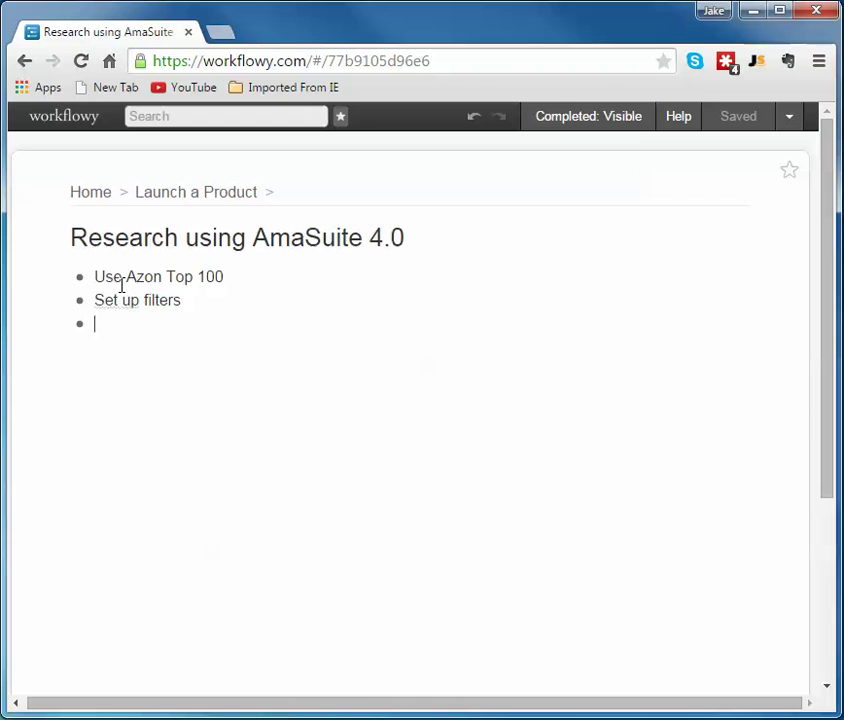
type("Run down ")
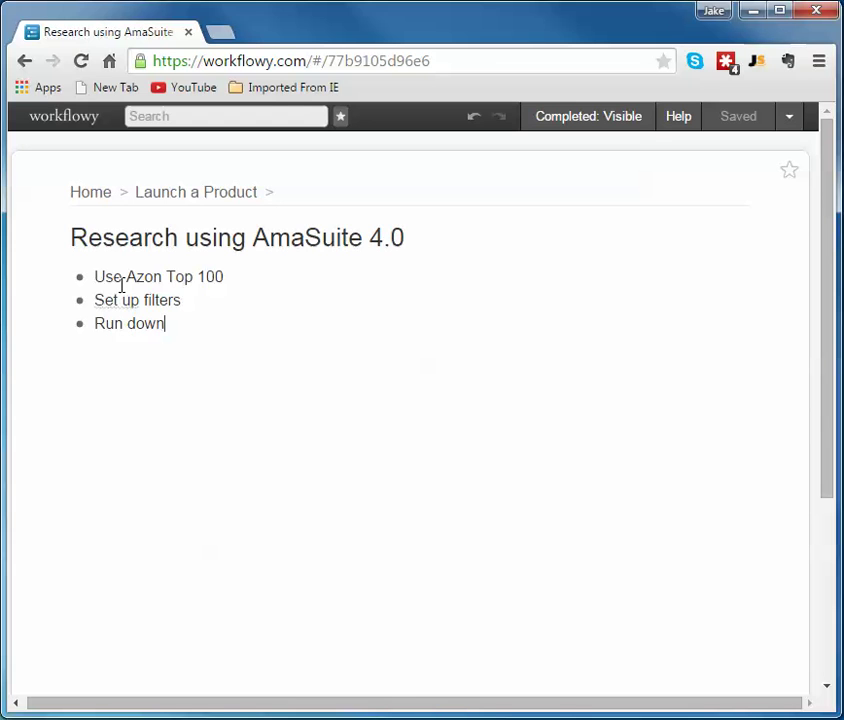
type("3 s")
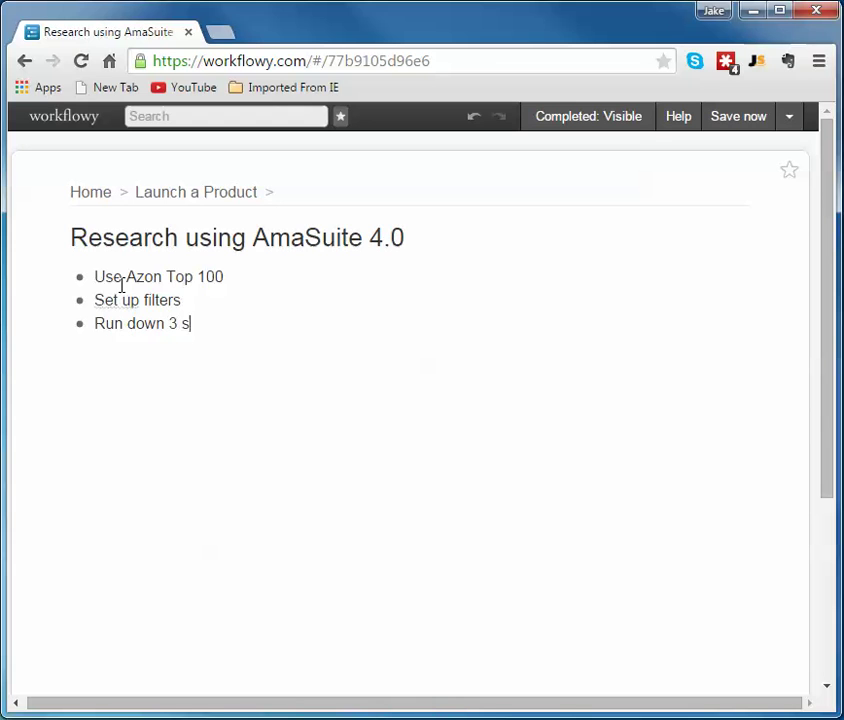
type("ub-catergories in")
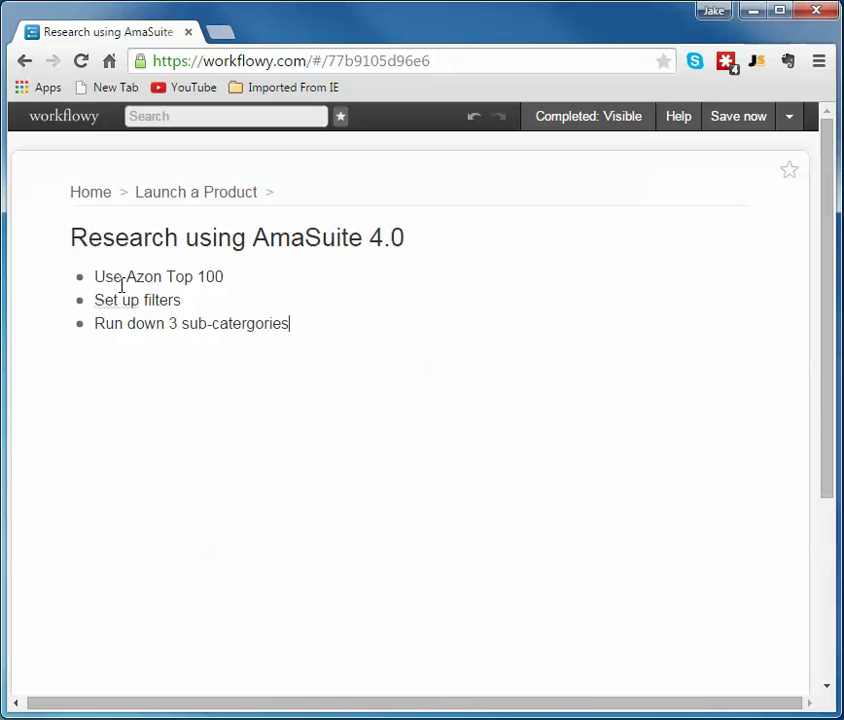
key("BackSpace")
key("BackSpace")
key("BackSpace")
key("BackSpace")
key("BackSpace")
key("BackSpace")
key("BackSpace")
key("BackSpace")
key("BackSpace")
key("BackSpace")
key("BackSpace")
key("BackSpace")
type("egories in Scin")
key("BackSpace")
key("BackSpace")
key("BackSpace")
key("BackSpace")
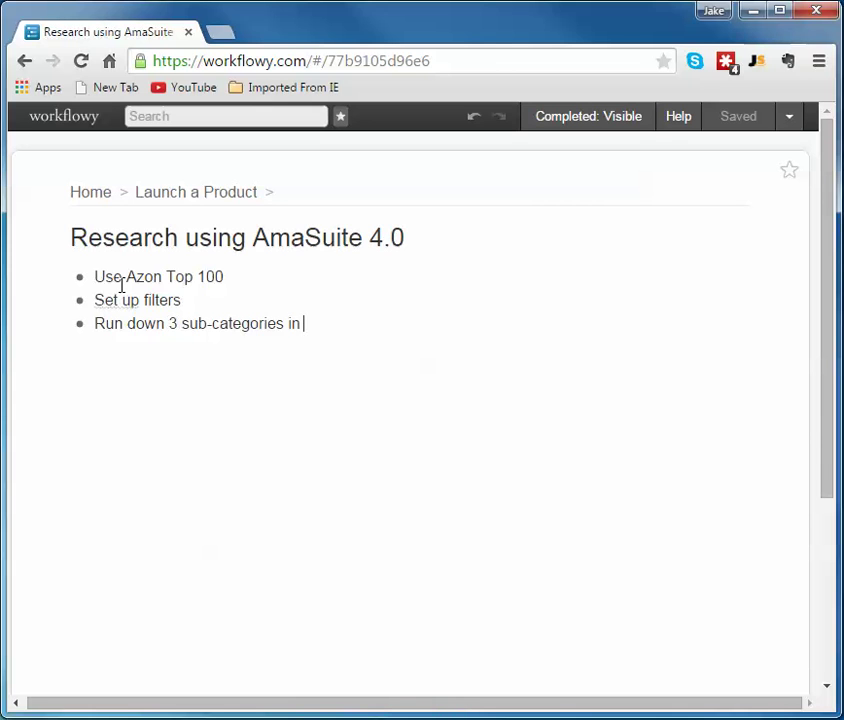
type("Health ")
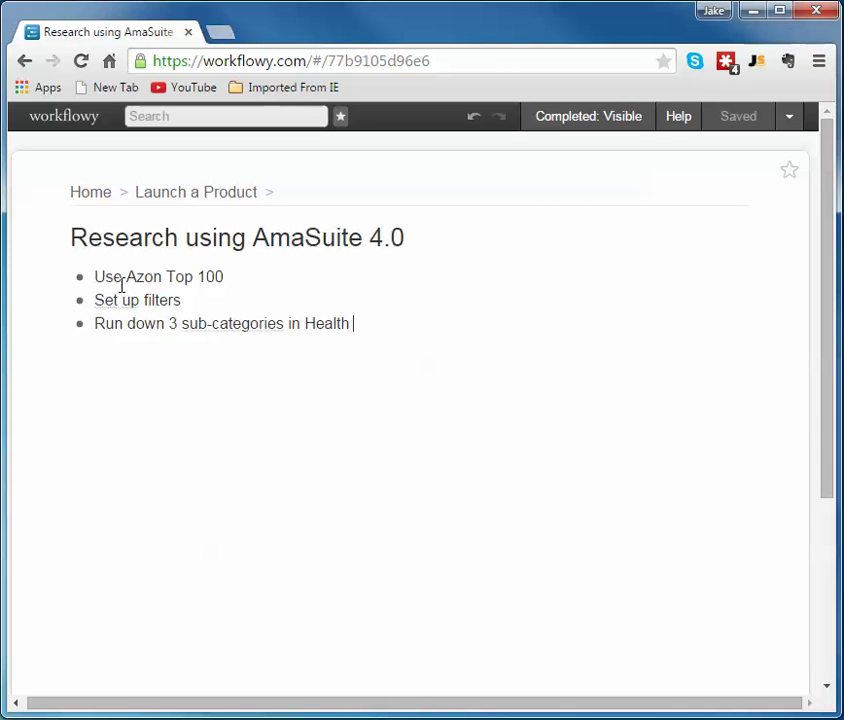
type("& Beuaty")
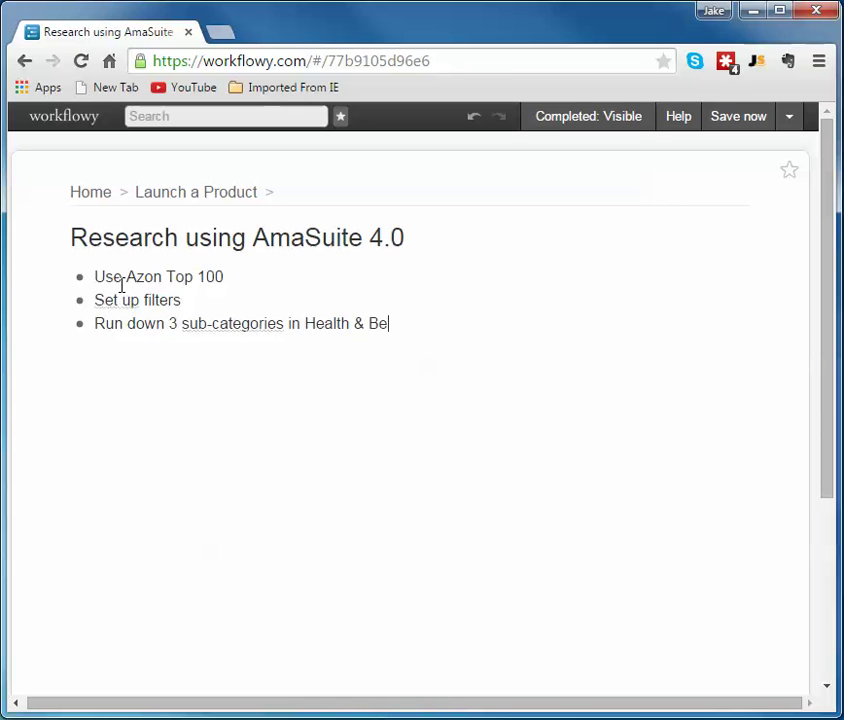
key("BackSpace")
key("BackSpace")
key("ctrl+z")
key("BackSpace")
key("BackSpace")
key("BackSpace")
key("BackSpace")
key("BackSpace")
type("eauty")
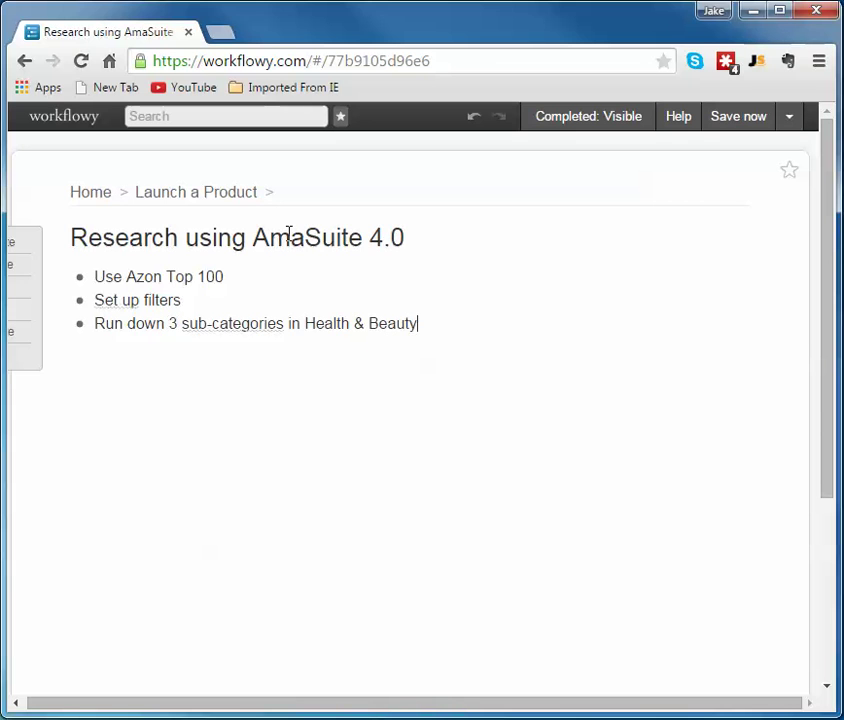
Return to Launch a Product, expand the AmaSuite task, and zoom into Peruse Amazon.
left_click(203, 193)
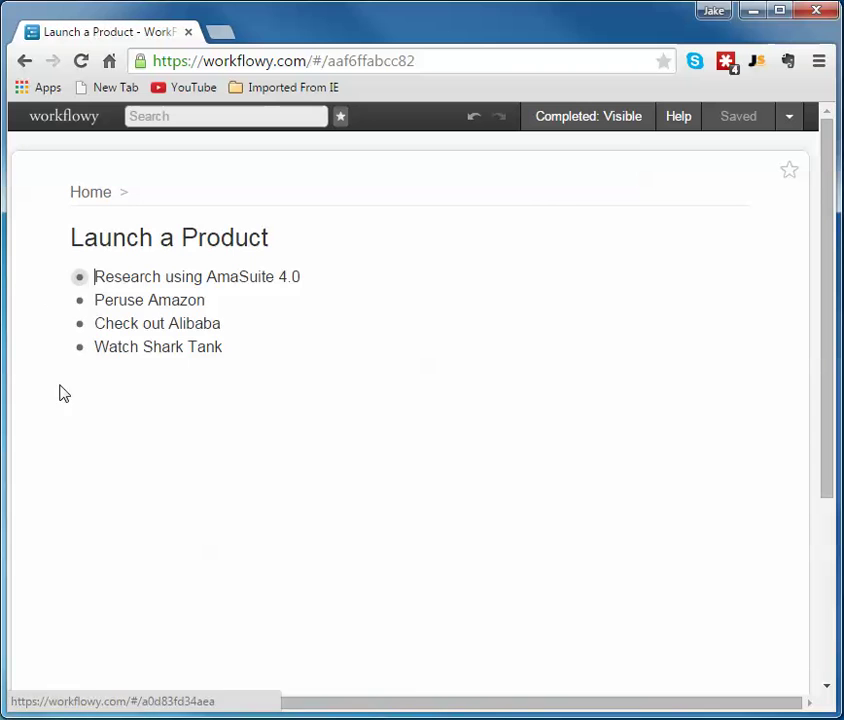
left_click(64, 285)
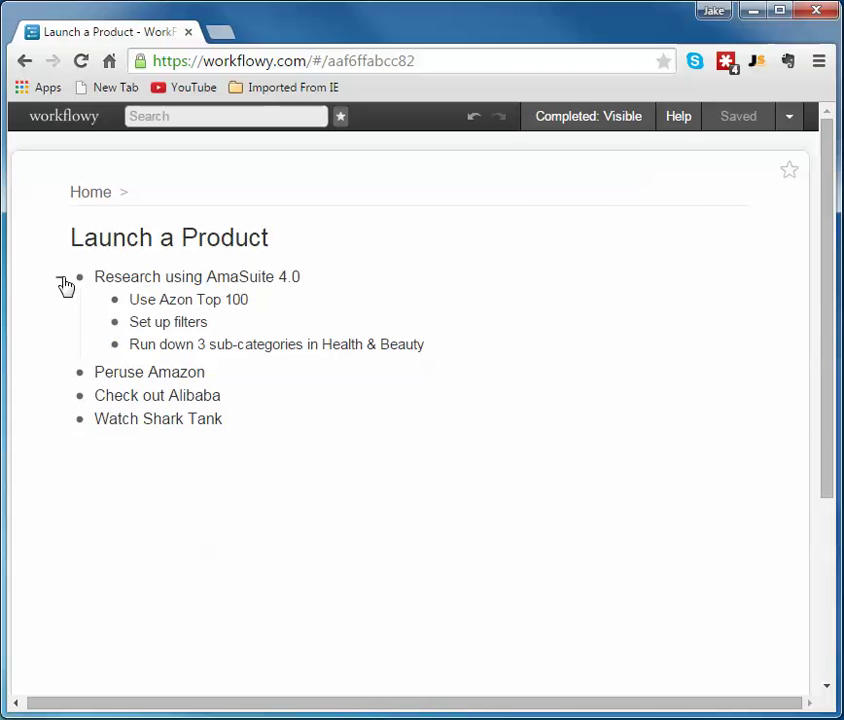
left_click(80, 375)
Add sub-items 'check out best sellers' and 'Top 100' under Peruse Amazon, then go back up.
left_click(163, 282)
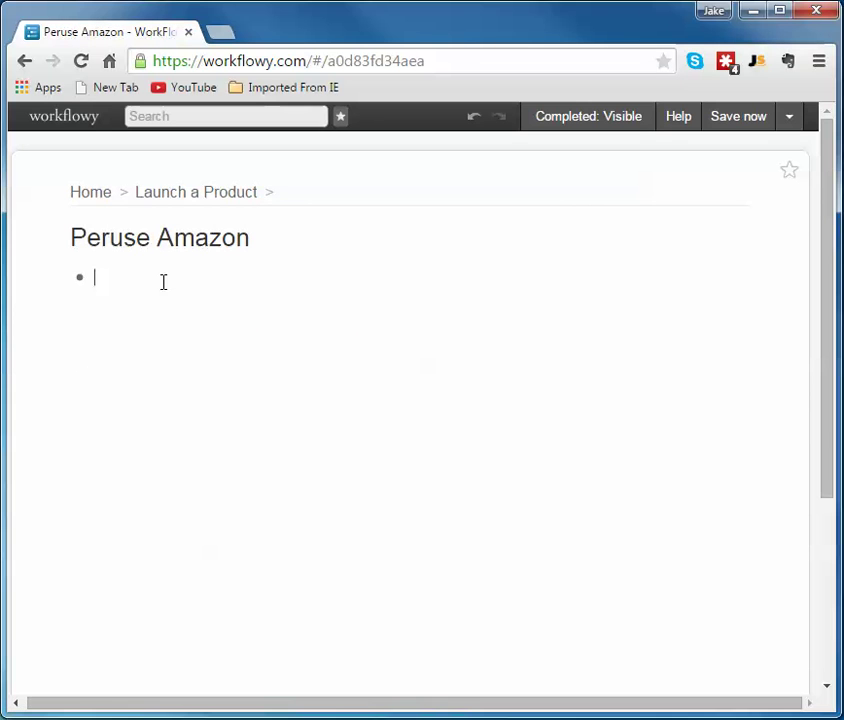
type("chekck out")
key("BackSpace")
key("BackSpace")
key("BackSpace")
key("BackSpace")
key("BackSpace")
key("BackSpace")
key("BackSpace")
type("c")
type("t bE")
key("BackSpace")
key("BackSpace")
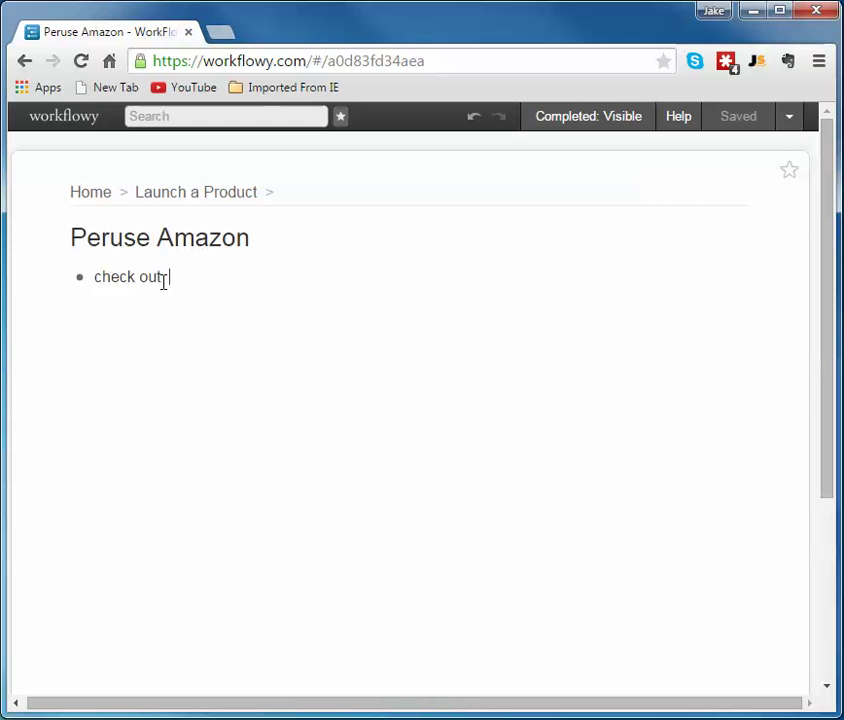
type("best sellers")
key("Return")
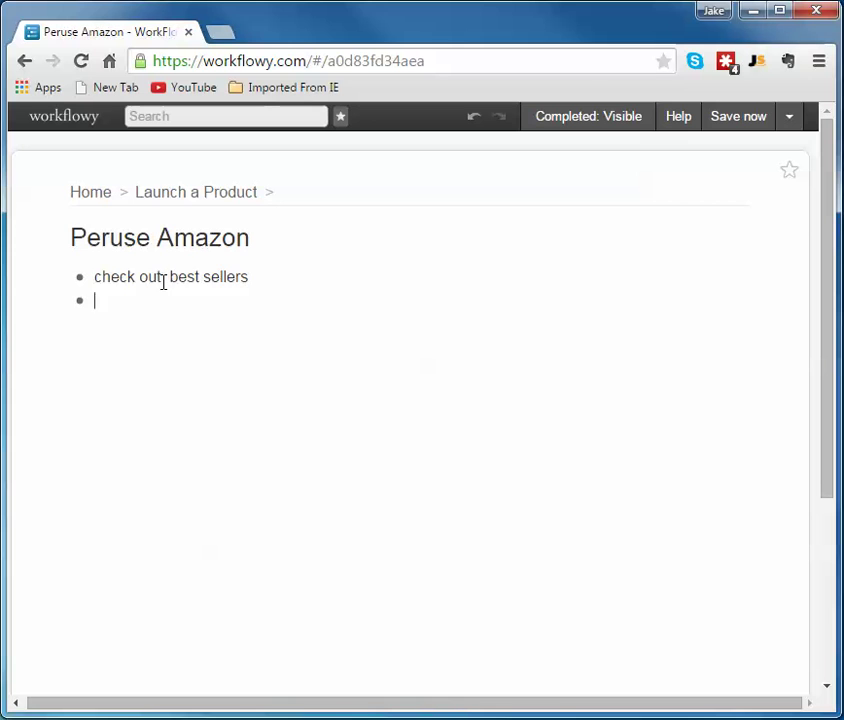
type("Top 100")
key("Return")
key("BackSpace")
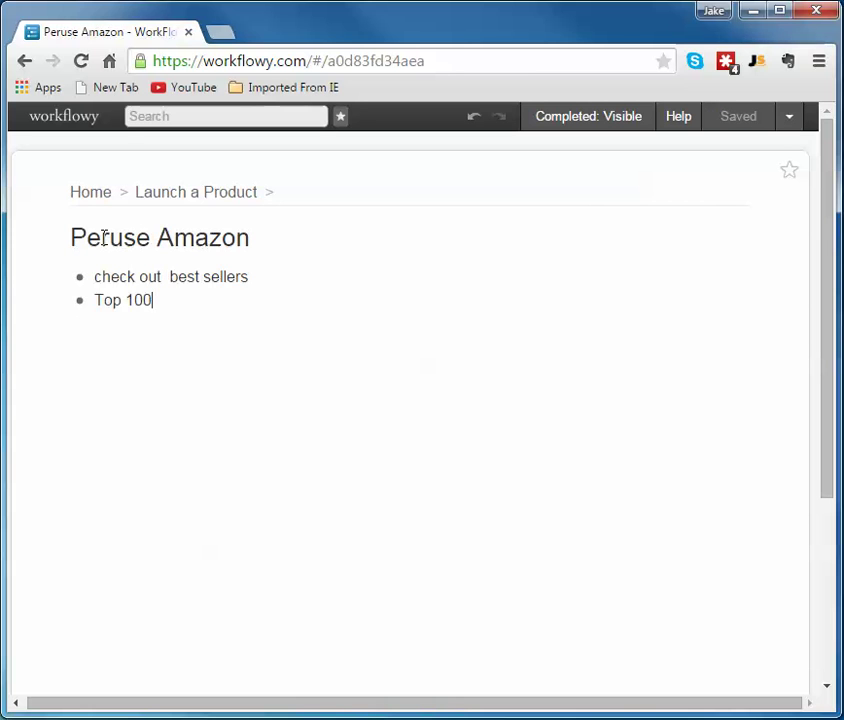
left_click(177, 195)
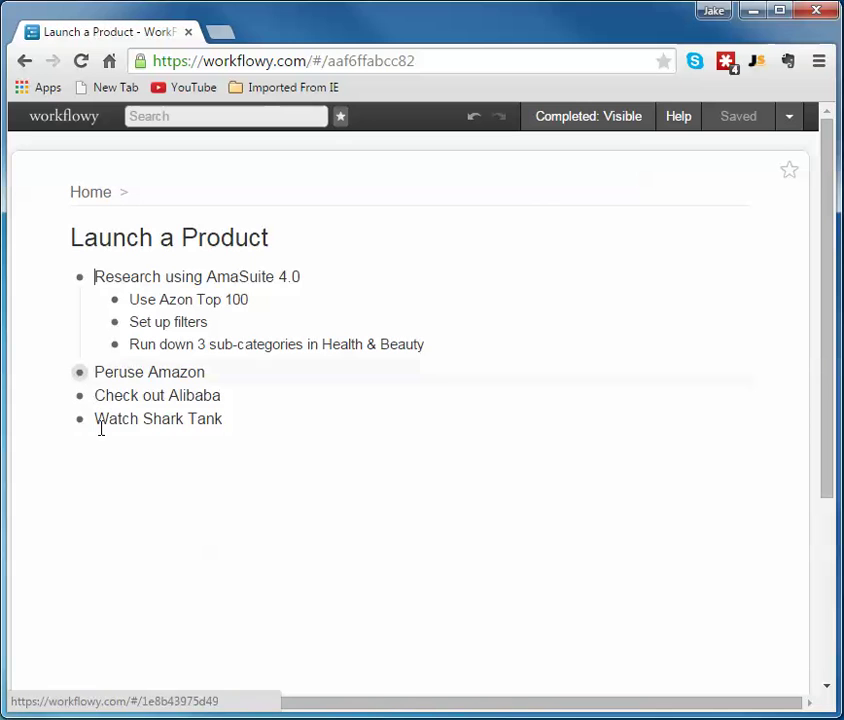
Drill into Peruse Amazon › Top 100, add an empty sub-item, then return to Home.
left_click_drag(79, 395, 72, 392)
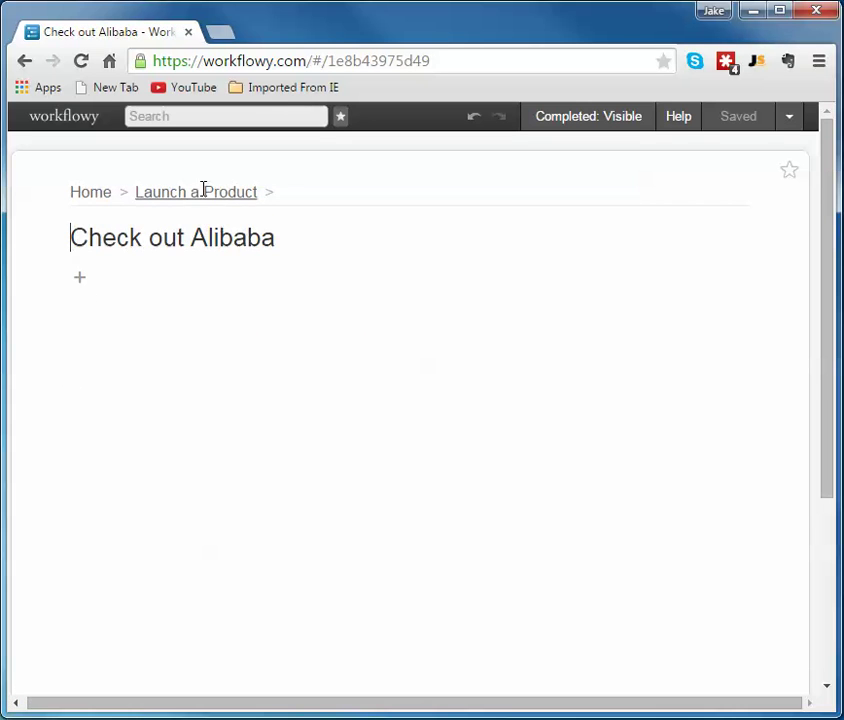
left_click(203, 191)
left_click(65, 373)
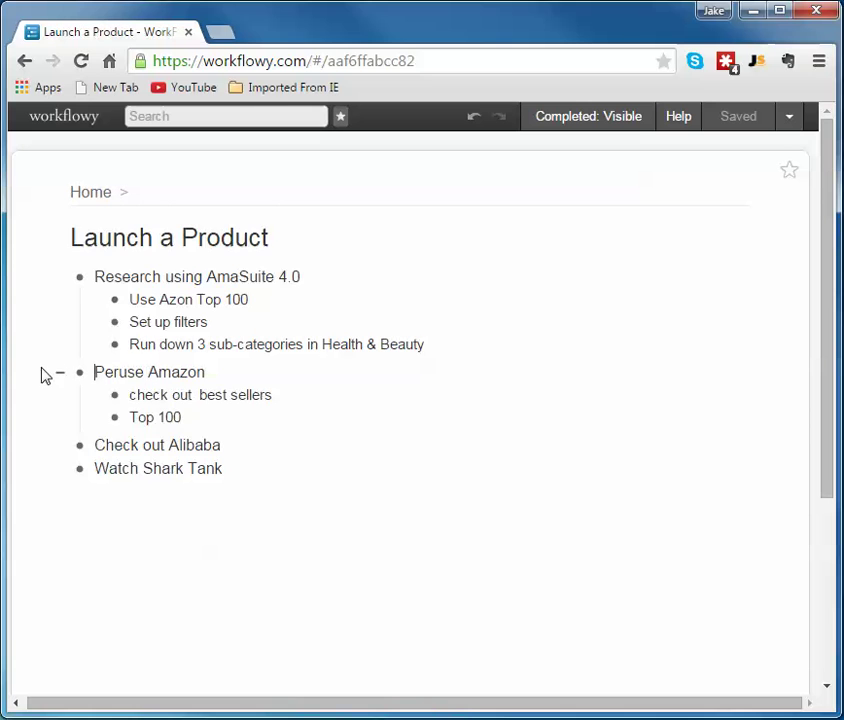
left_click(80, 372)
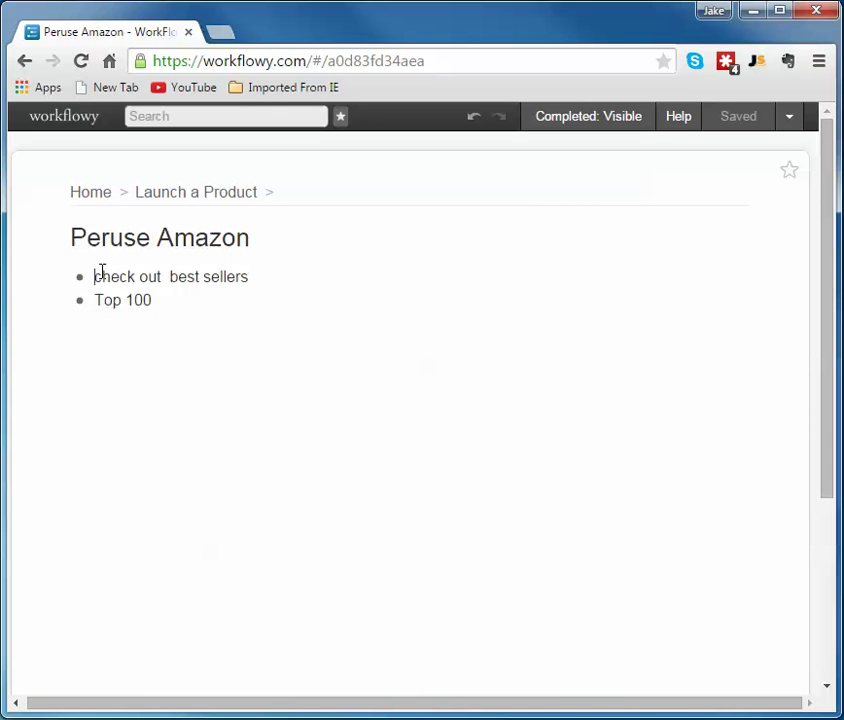
left_click(79, 300)
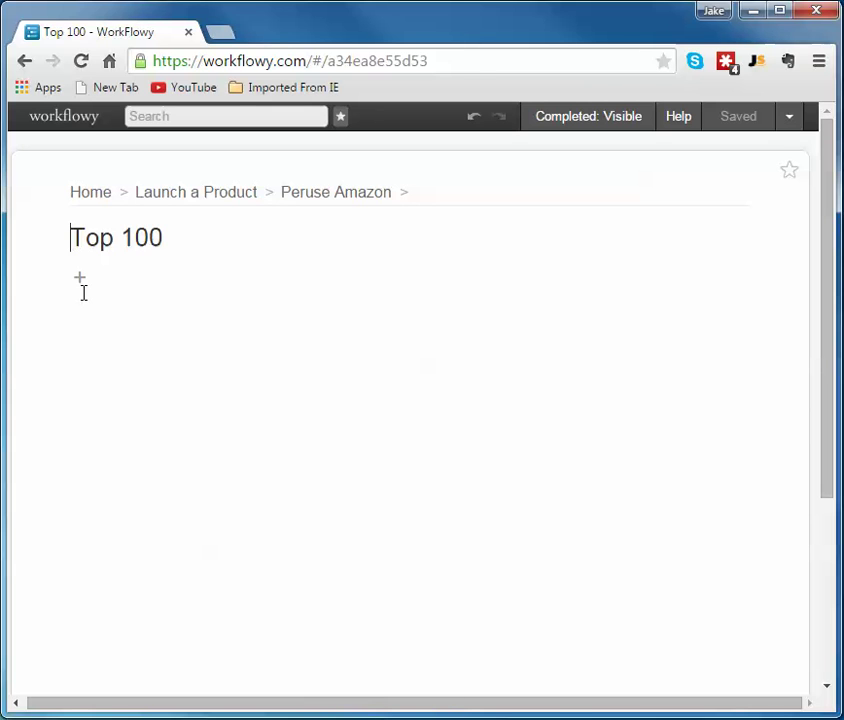
left_click(88, 277)
left_click(212, 201)
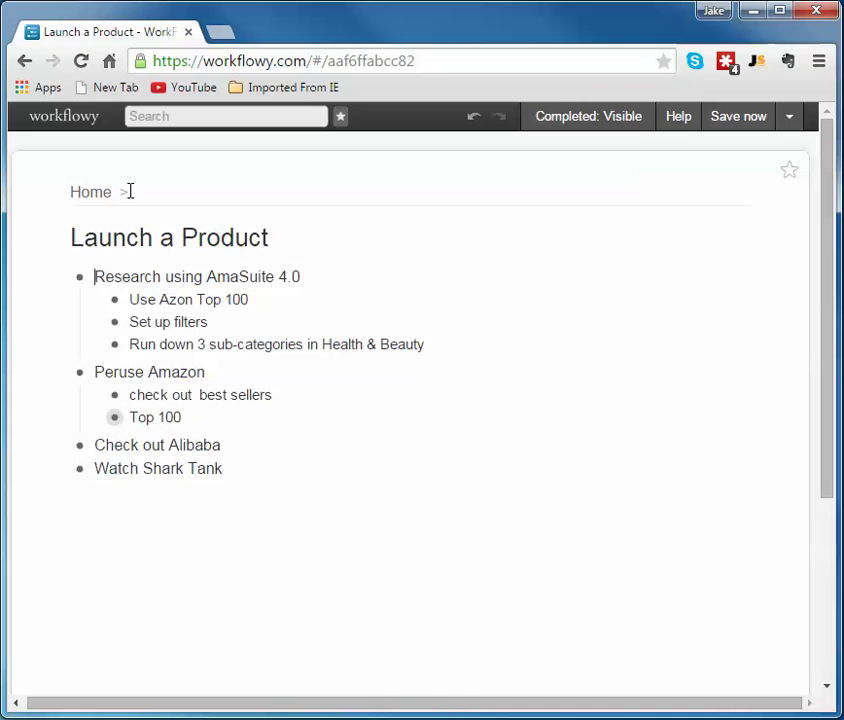
left_click(98, 191)
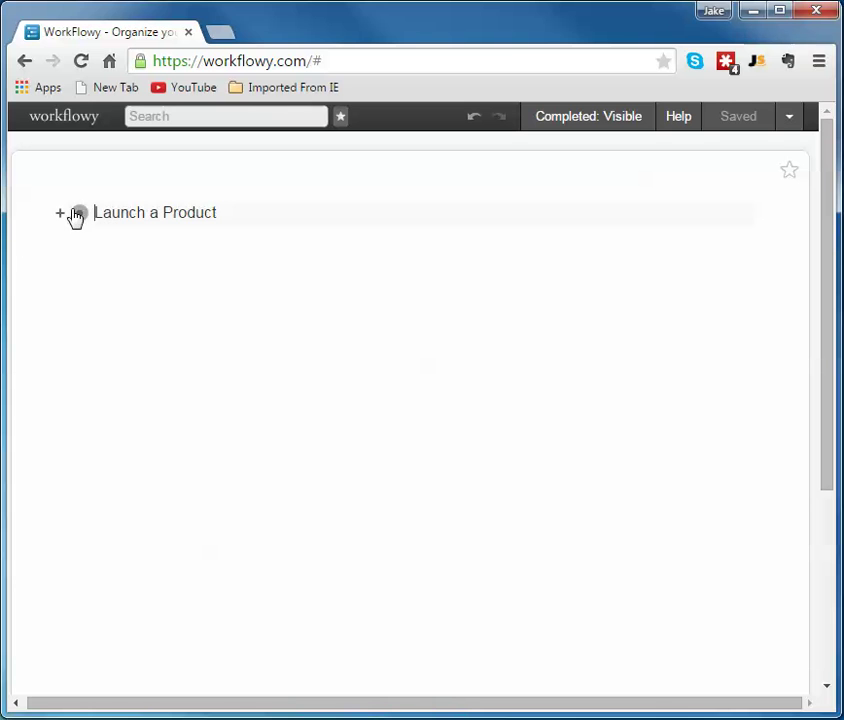
Expand Launch a Product on Home to reveal all four tasks and their sub-items.
left_click(59, 216)
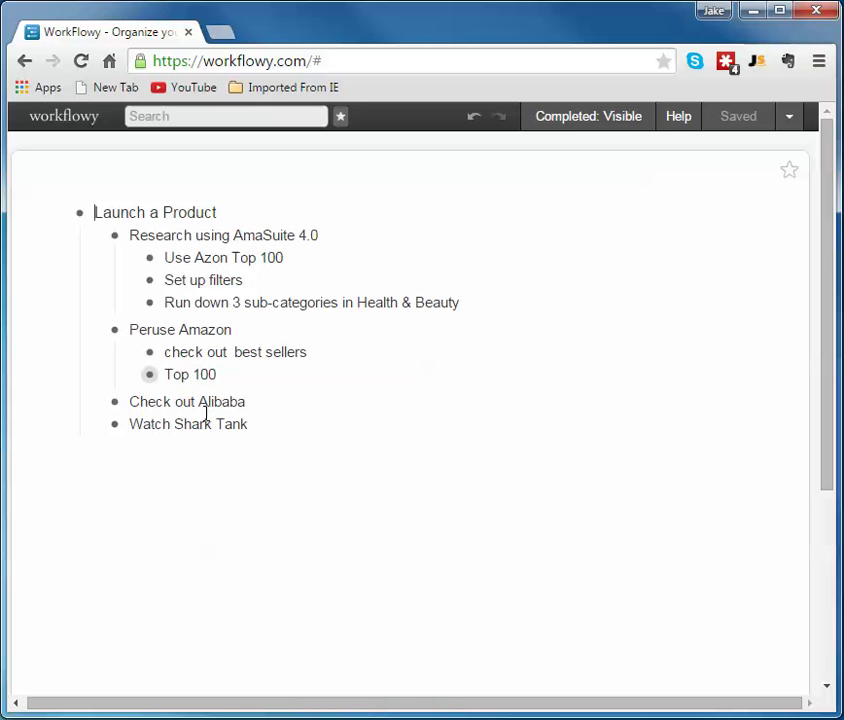
Expand Top 100 under Peruse Amazon to reveal its empty sub-item.
left_click(135, 377)
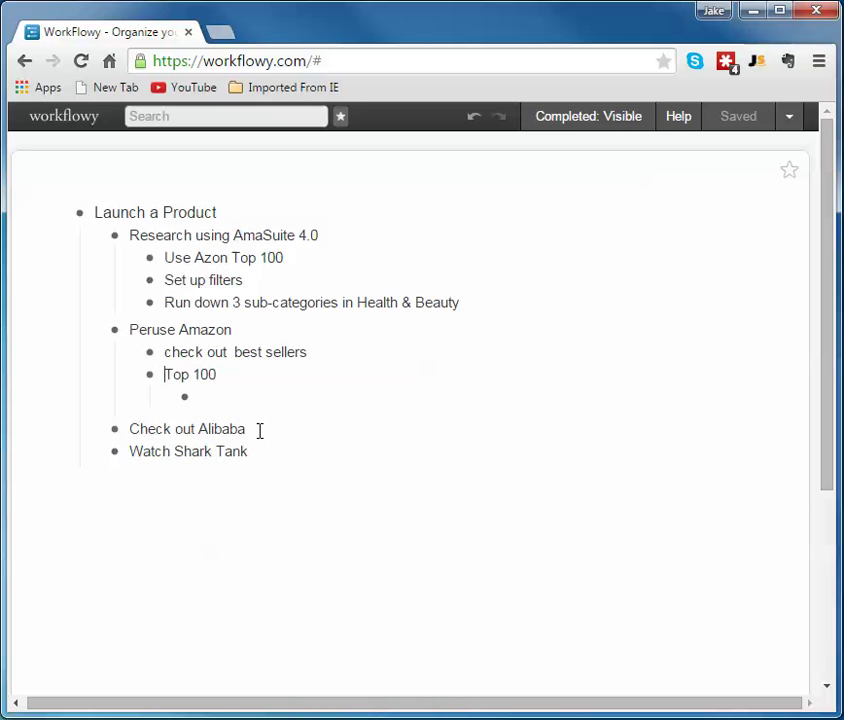